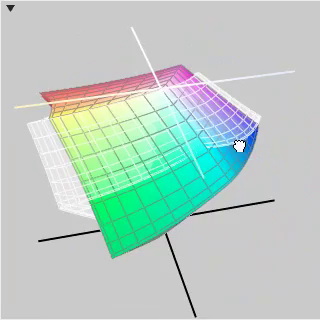
# Rotate the overlaid NEC and EIZO CG211 gamut plot to view its blue-cyan side
pyautogui.moveTo(240, 147)
pyautogui.mouseDown()
pyautogui.moveTo(224, 154)
pyautogui.moveTo(224, 149)
pyautogui.mouseUp()
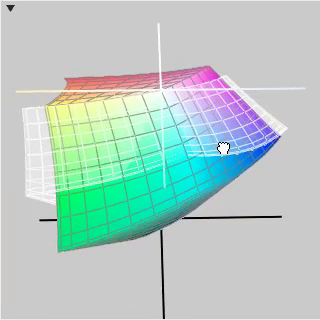